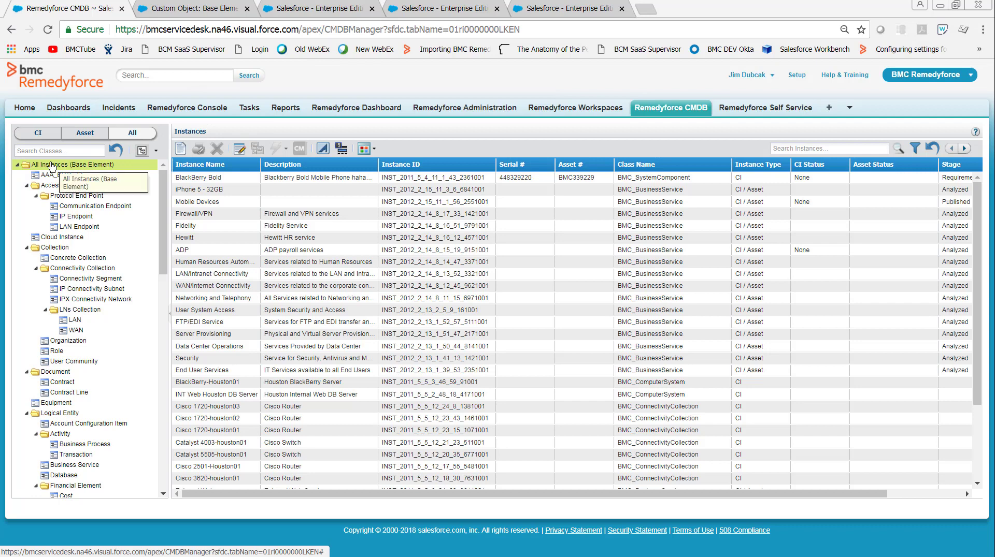
Step: Open the multi-record edit grid for All Instances (Base Element) and look over its columns
click(243, 152)
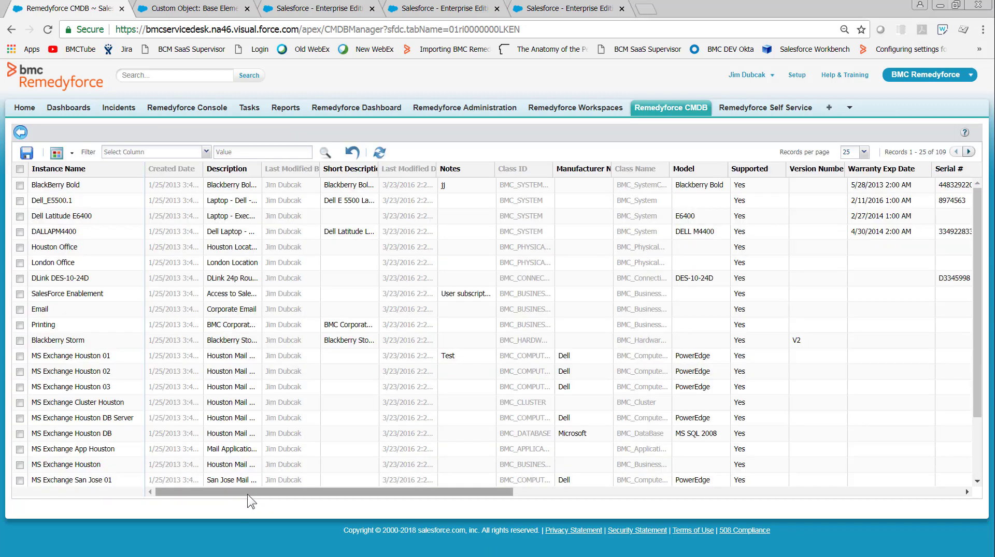
drag(247, 490, 259, 508)
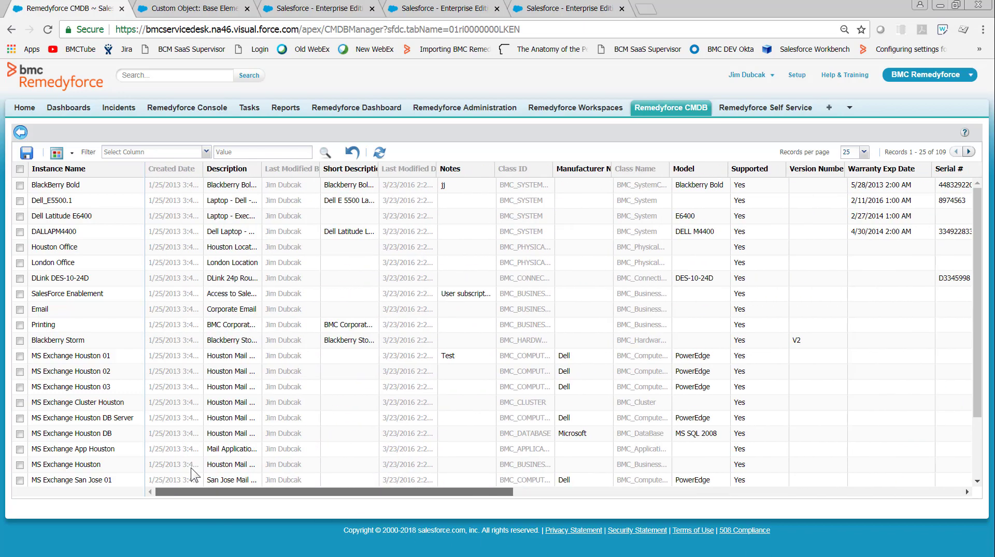
Step: Browse the Field Sets of the Base Element custom object through to the Computer System entry
click(209, 10)
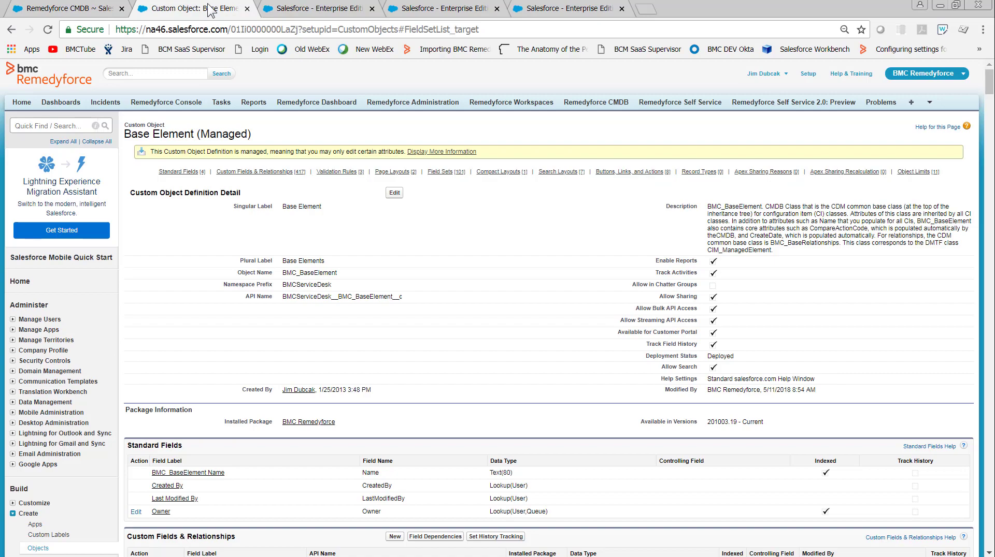
click(448, 171)
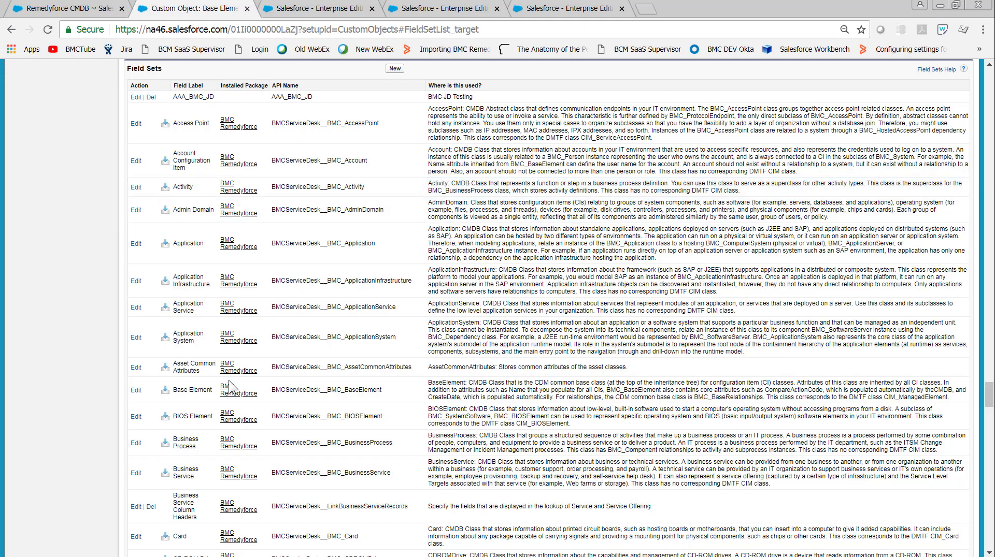
scroll(202, 417, down, 8)
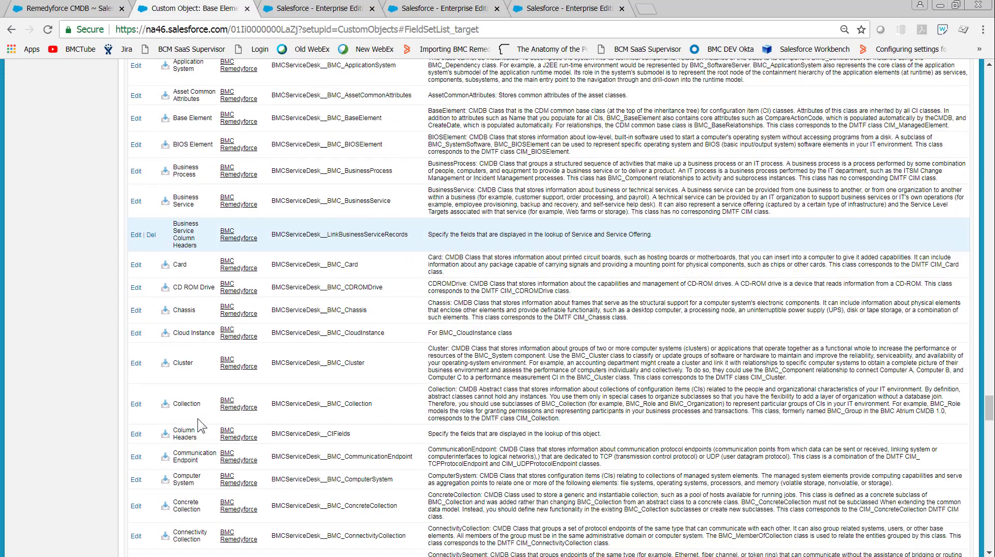
scroll(207, 422, down, 1)
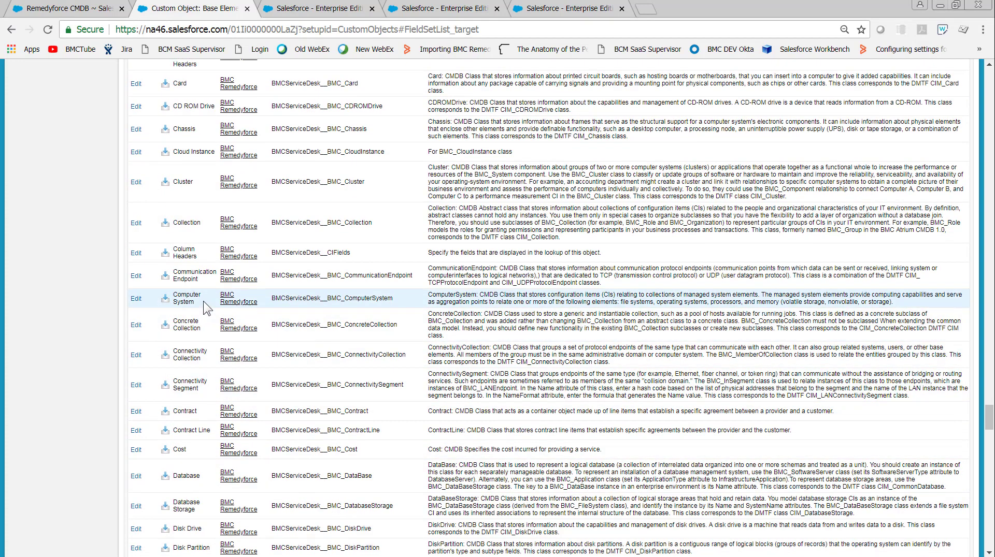
Step: Examine the fields included in the Base Element, Computer System and Asset Common Attributes field sets
click(339, 10)
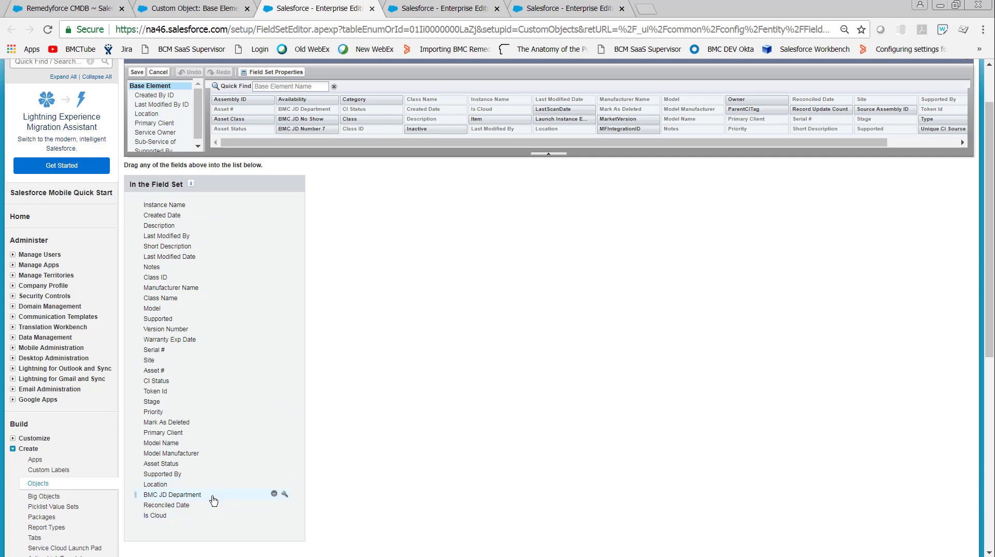
drag(214, 501, 144, 499)
click(443, 9)
scroll(444, 247, up, 2)
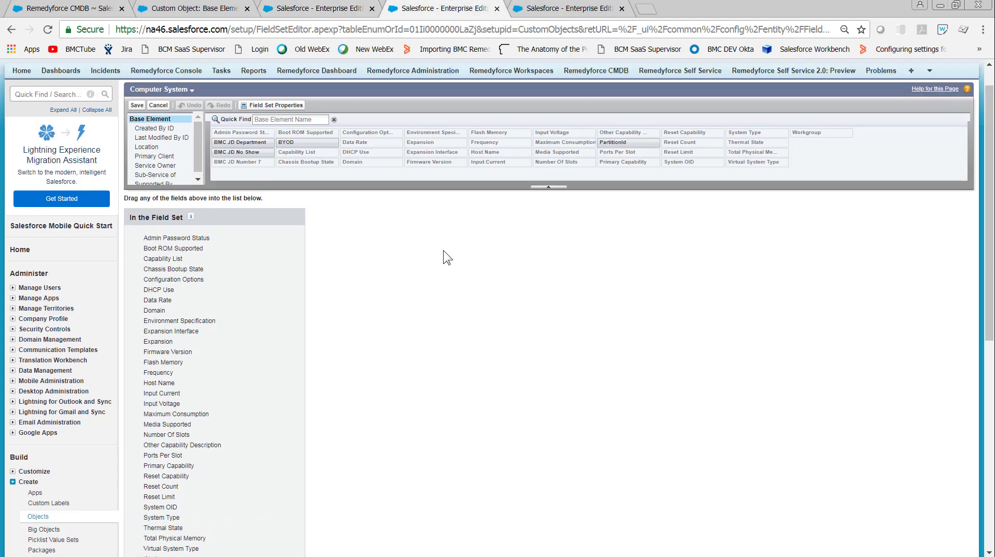
scroll(412, 405, down, 1)
scroll(410, 414, down, 2)
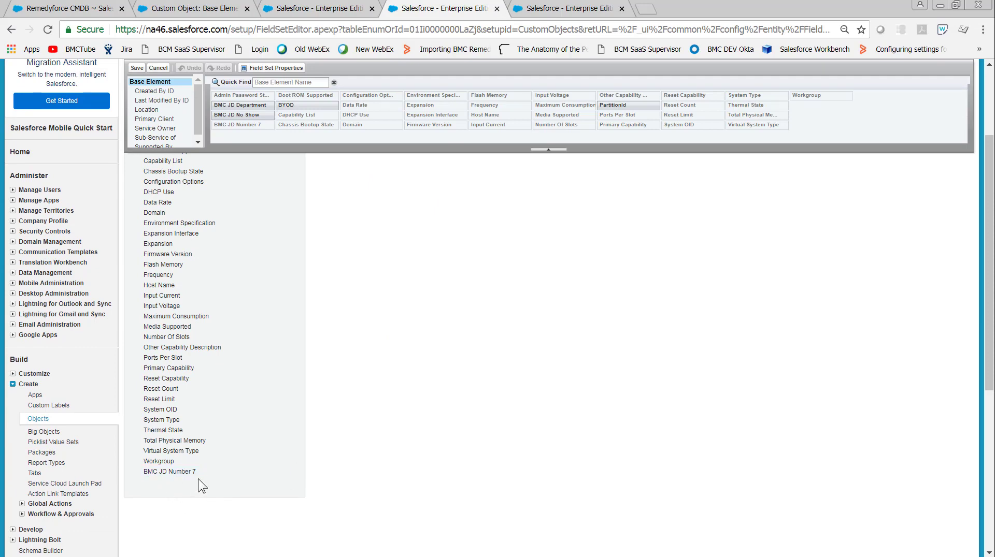
click(565, 8)
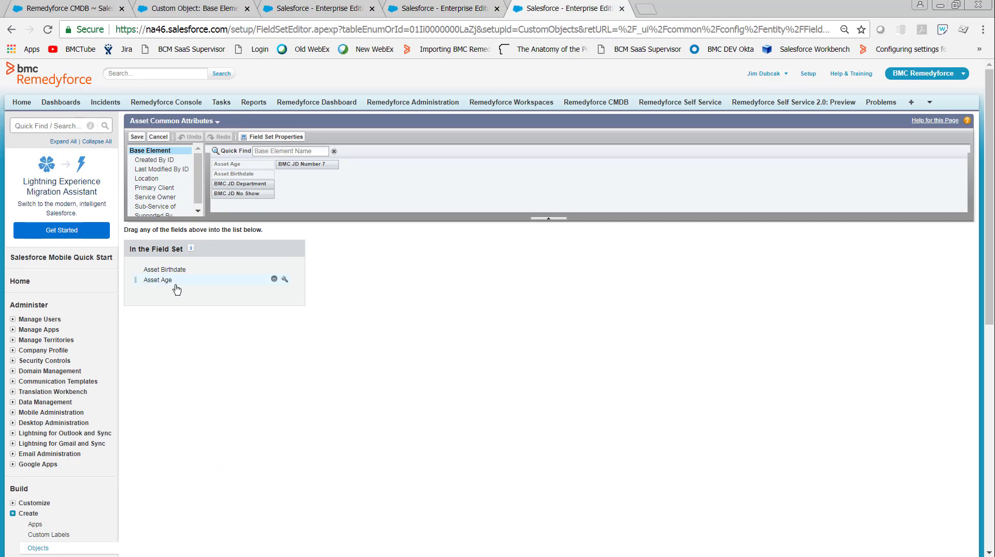
Step: Return to the CMDB instance list and reopen the multi-record edit grid for All Instances (Base Element)
click(94, 10)
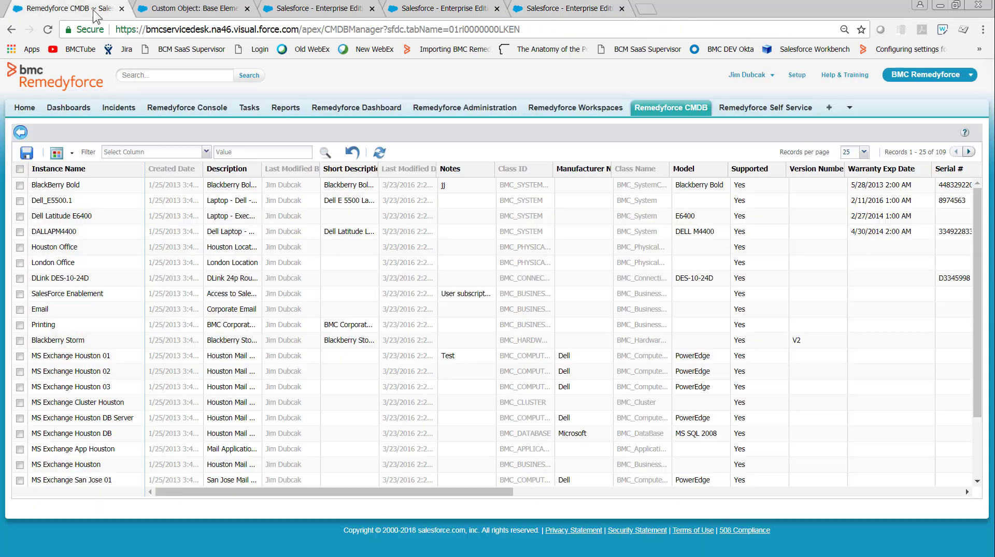
click(20, 132)
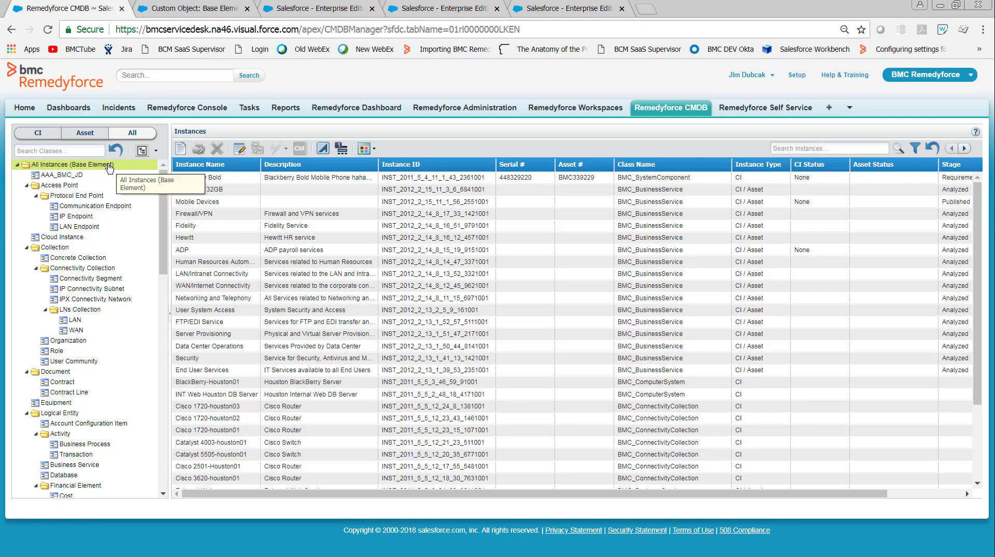
click(239, 150)
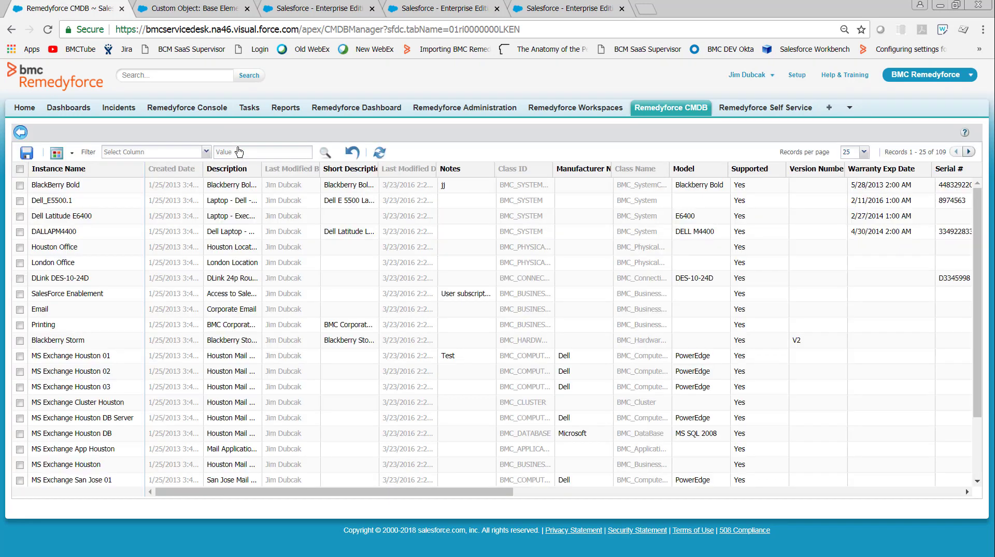
Step: Compare the fields in the Base Element field set with the columns of the All Instances edit grid
click(320, 8)
scroll(326, 231, up, 2)
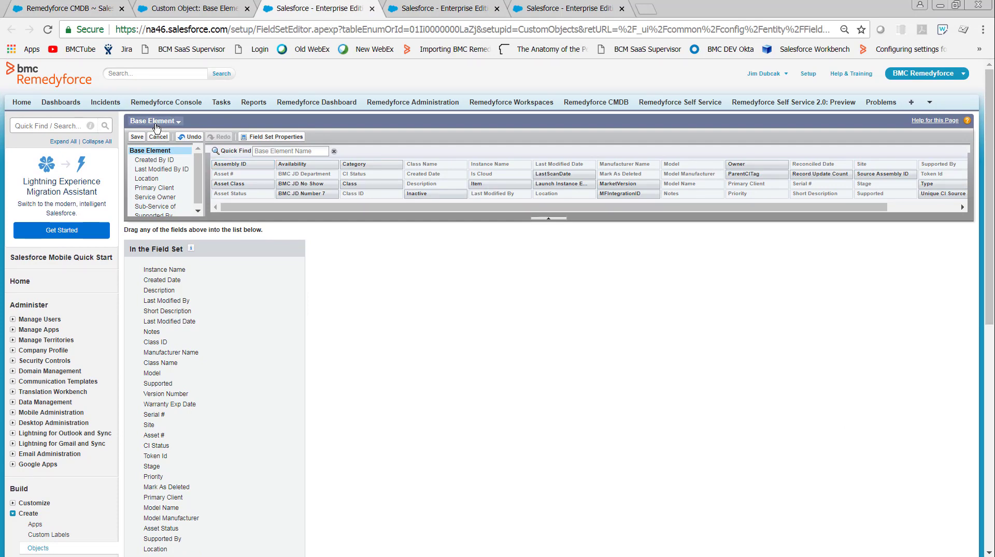
scroll(353, 306, down, 3)
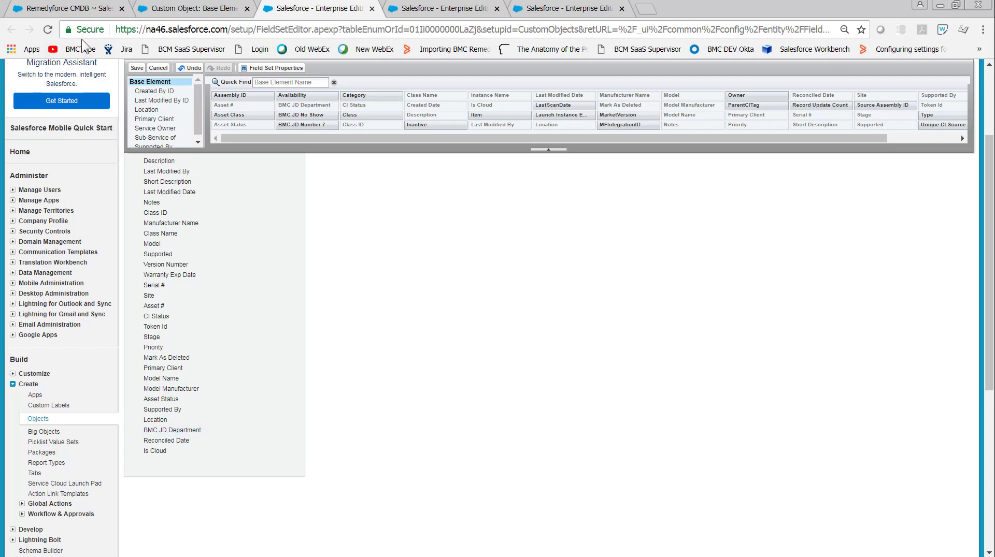
click(78, 9)
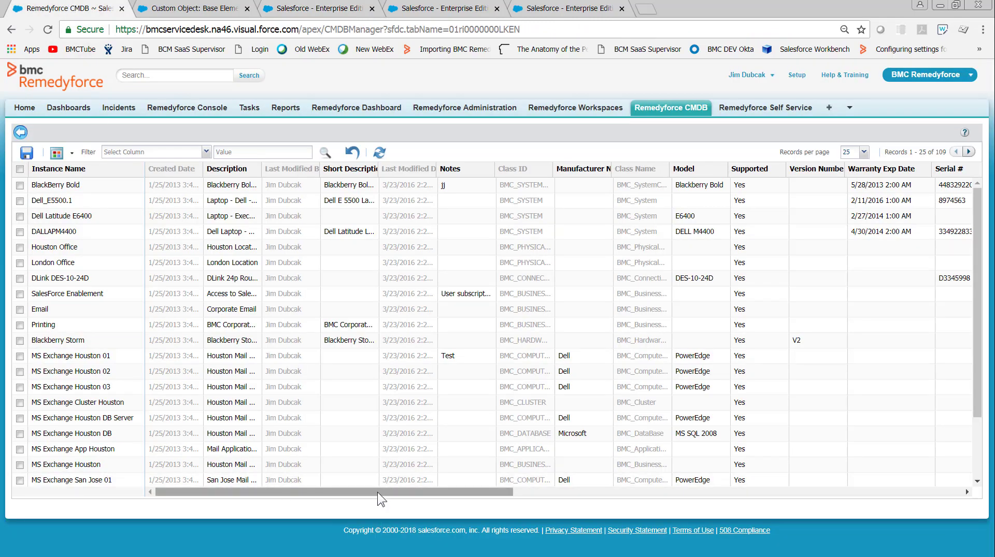
drag(377, 492, 827, 492)
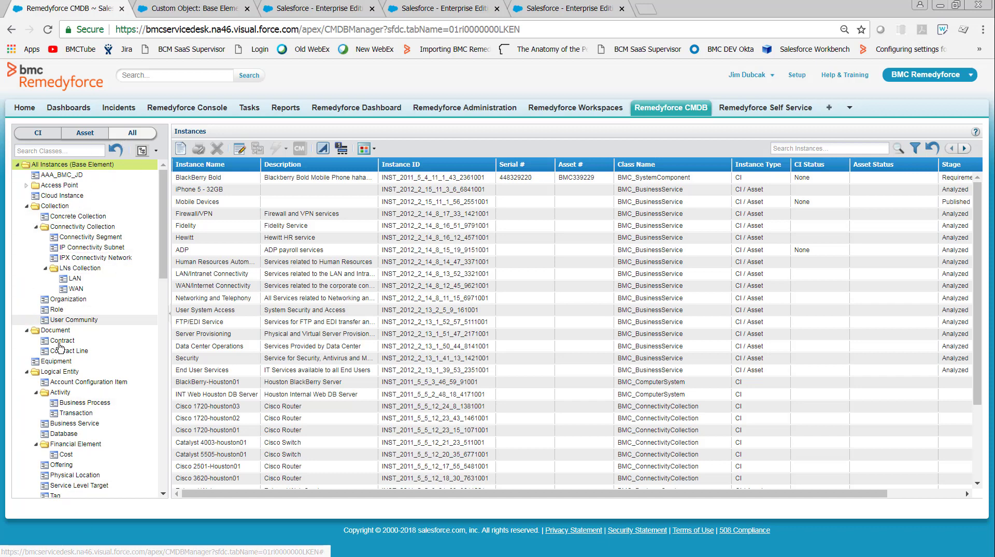
Step: Open the Computer System class instances in the multi-record edit grid and check the fields in the Computer System field set
scroll(111, 461, down, 4)
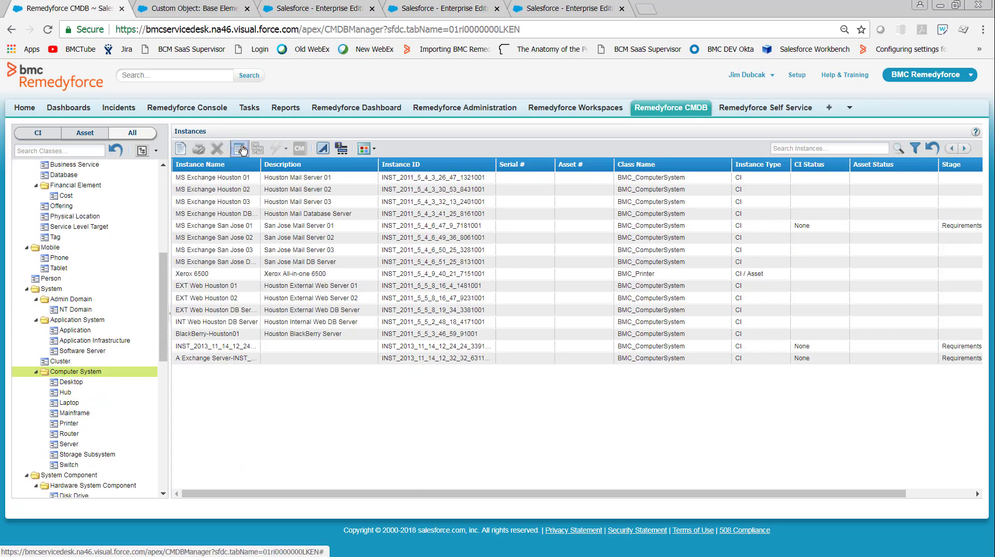
click(241, 149)
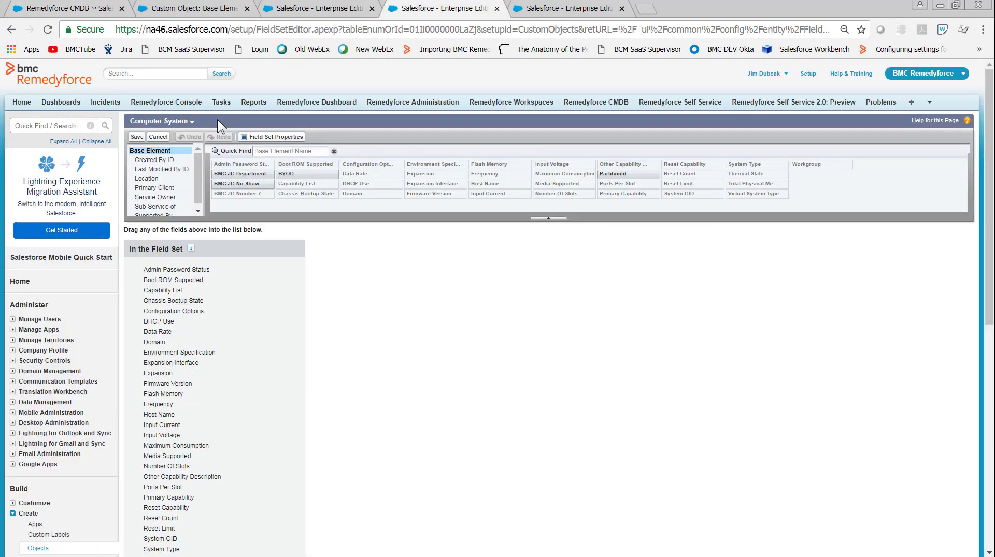
scroll(411, 373, down, 5)
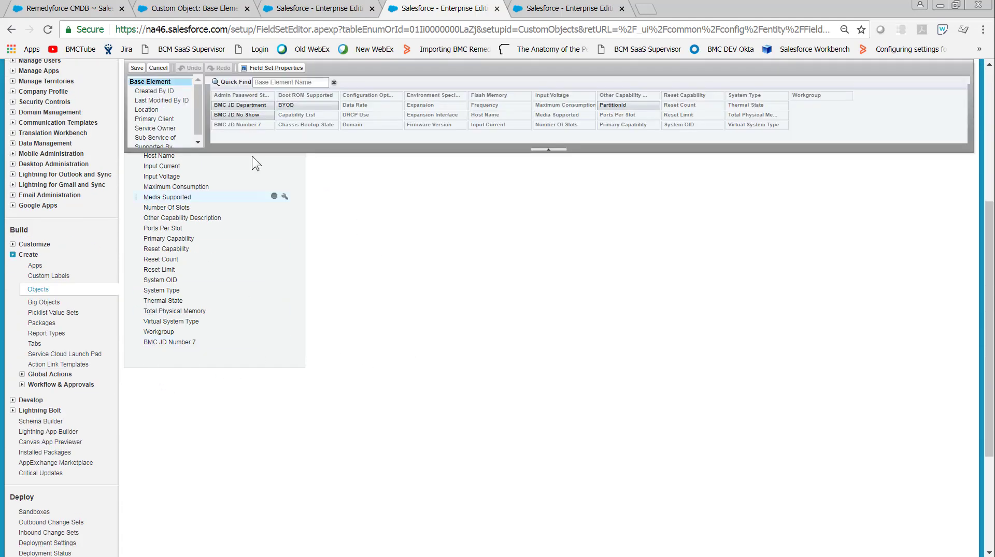
Step: In the Computer System edit grid, find the BMC JD Number 7 column and widen it to show its full heading
click(88, 8)
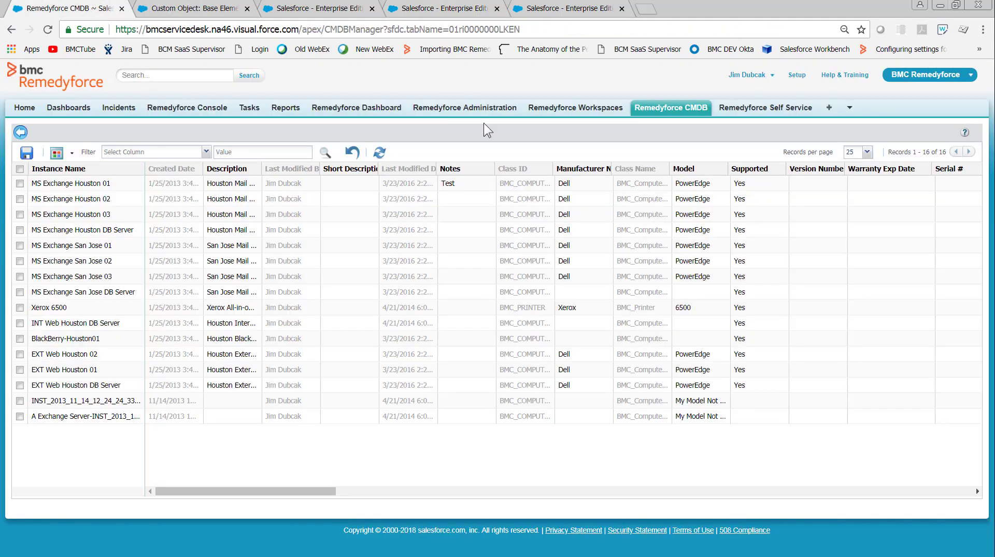
drag(303, 492, 992, 551)
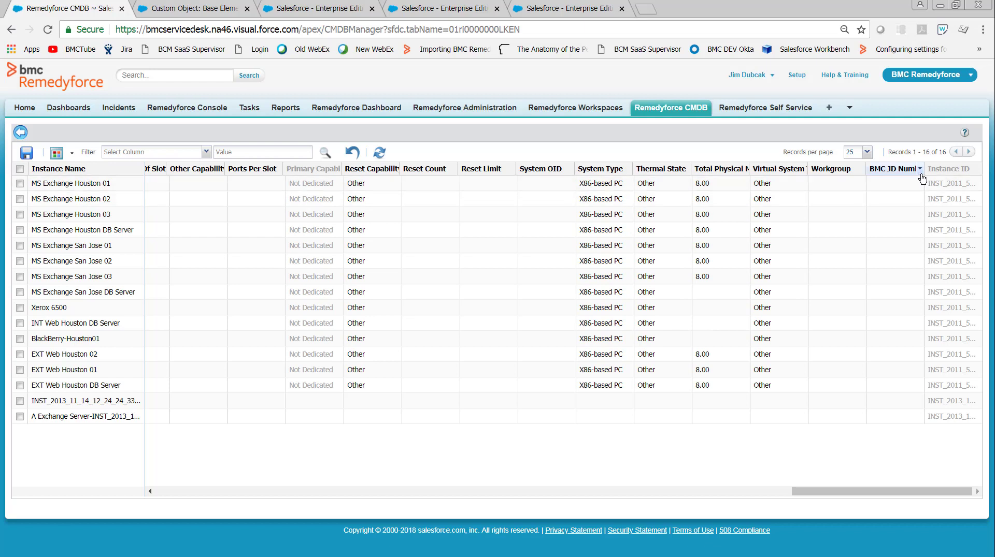
drag(935, 176, 959, 182)
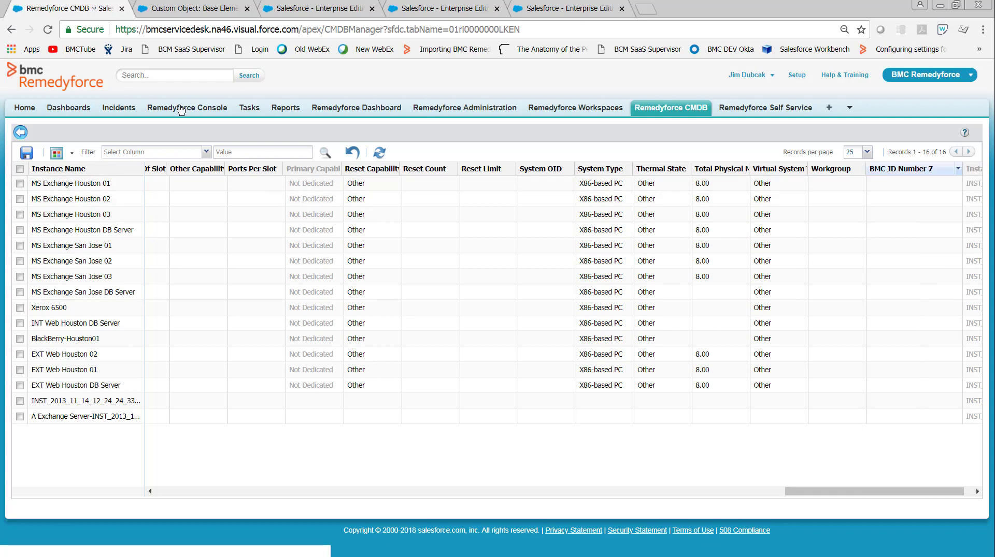
Step: Switch the CMDB to the Asset view and open the Computer System class in the multi-record edit grid
click(21, 134)
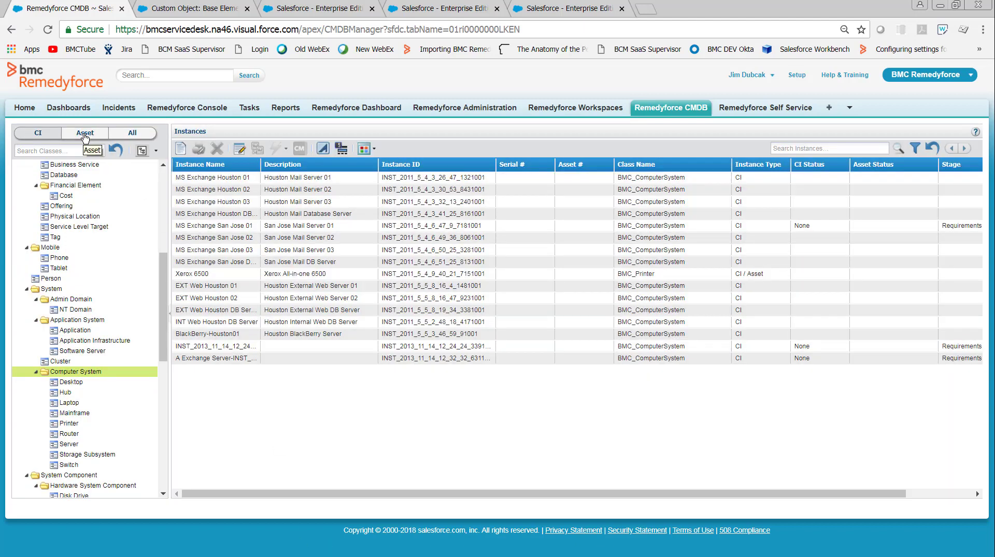
click(85, 134)
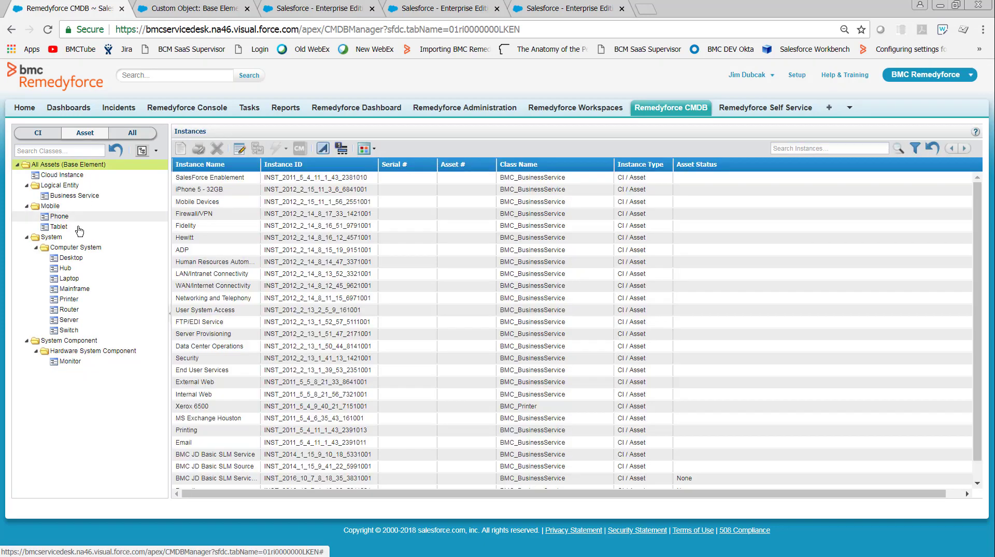
click(71, 248)
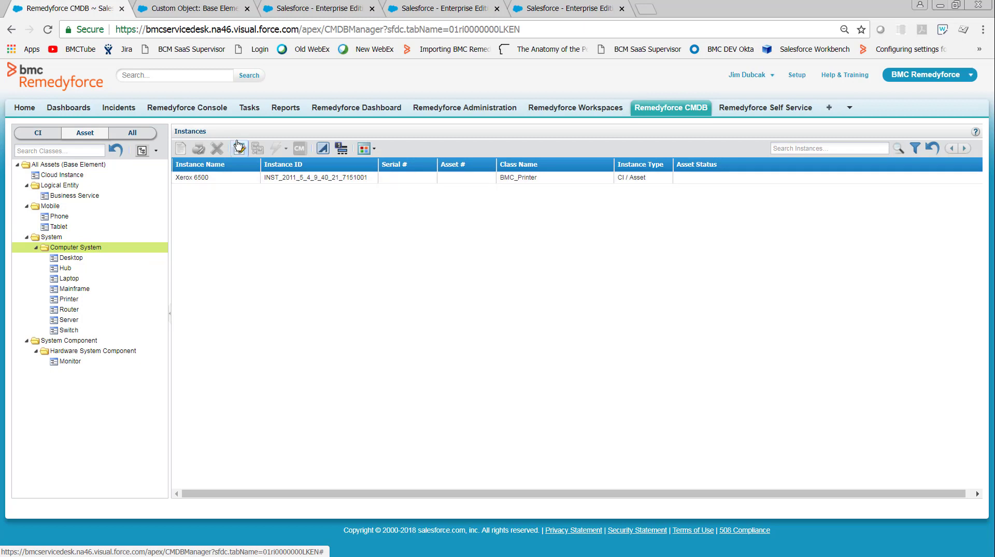
click(239, 149)
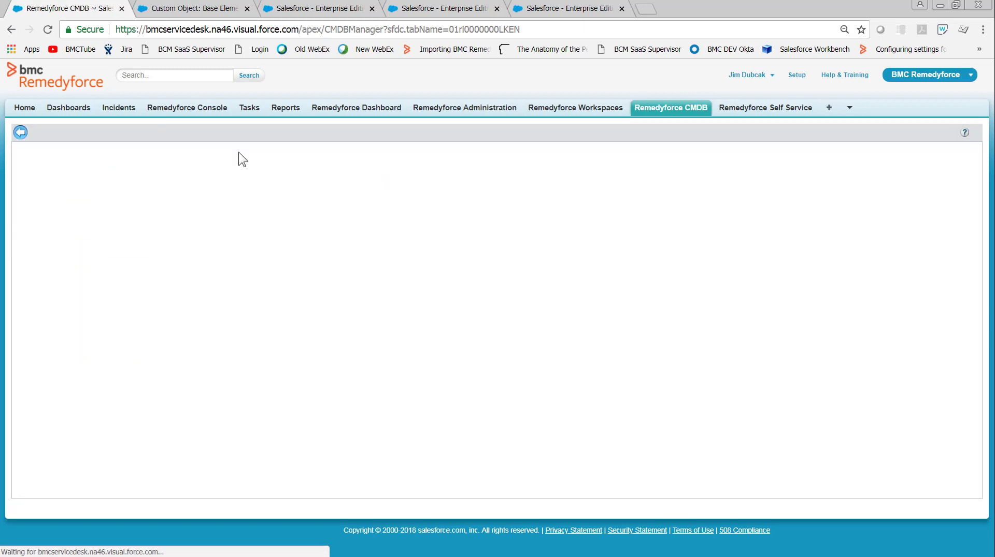
Step: Compare the Asset Common Attributes field set with the final columns of the Computer System asset edit grid
click(535, 14)
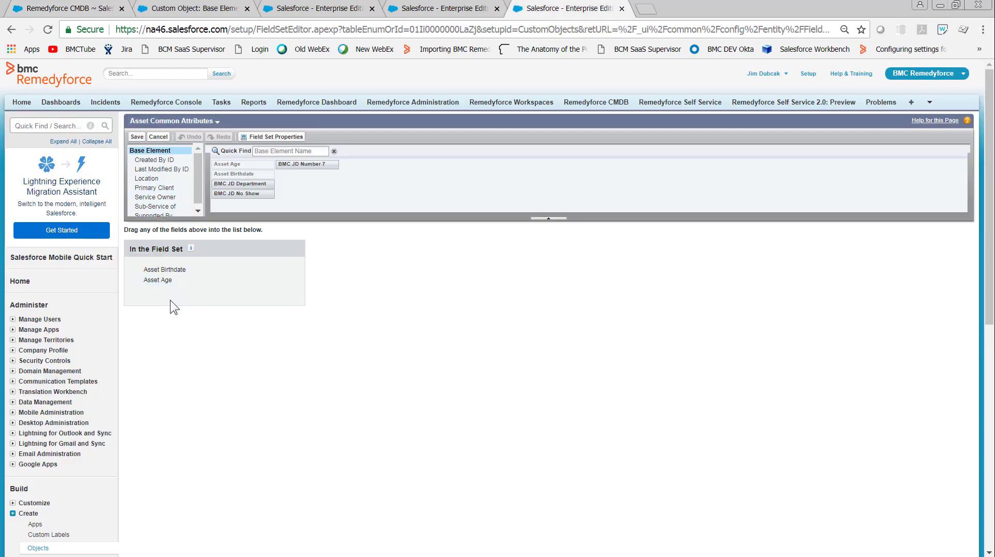
click(58, 8)
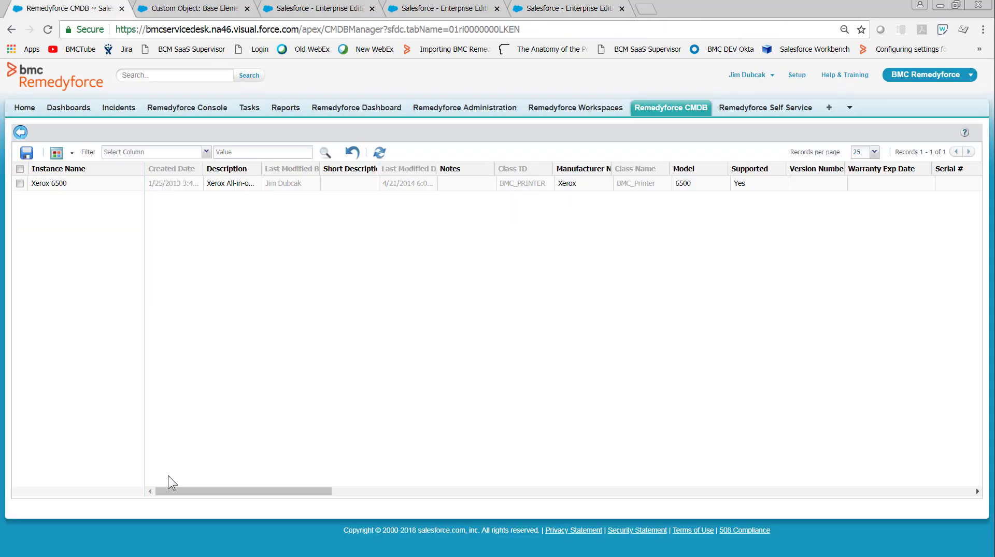
drag(244, 493, 906, 539)
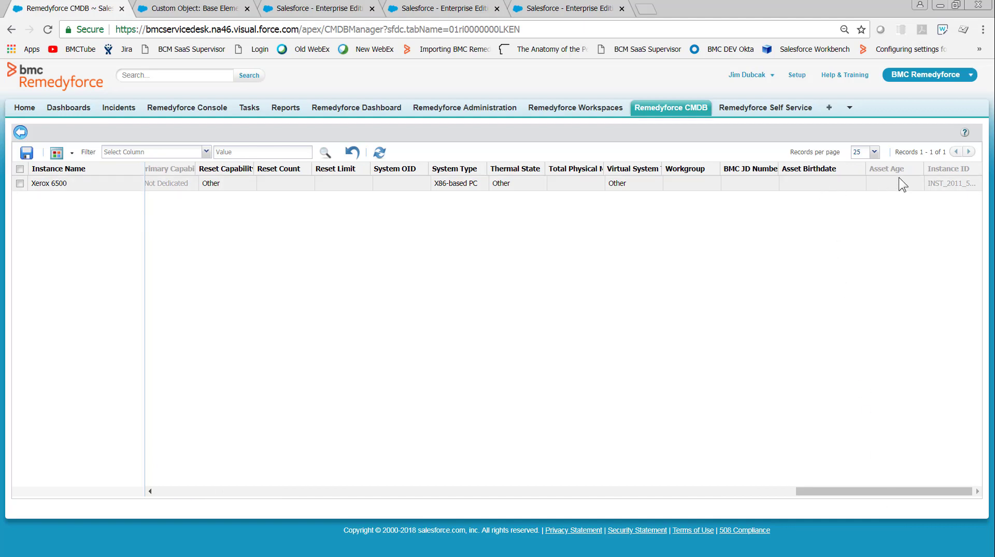
Step: Return to the asset classes and open the parent System class in the multi-record edit grid
click(20, 132)
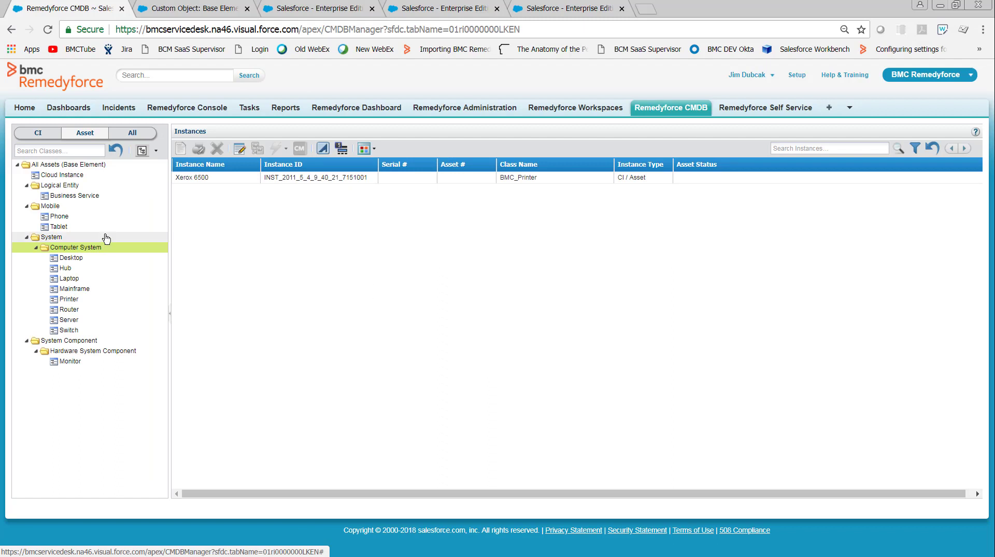
click(52, 237)
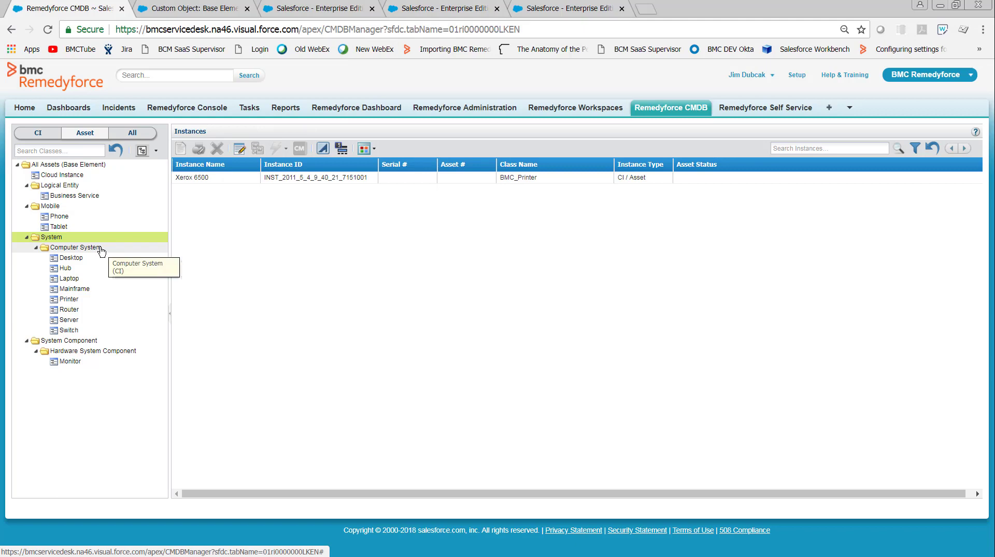
click(240, 148)
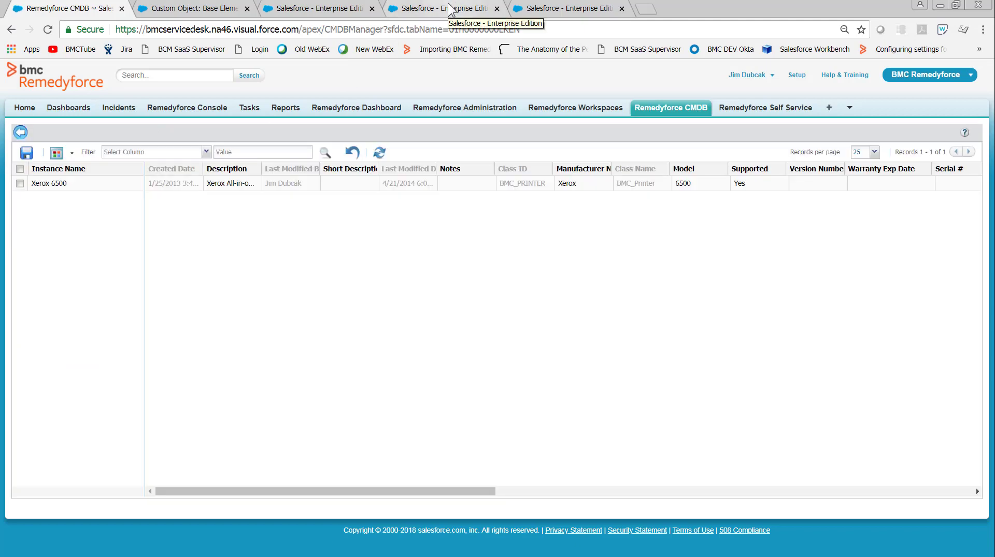
Step: Review the fields in the Computer System field set for comparison with the System class grid
click(446, 8)
scroll(358, 371, up, 5)
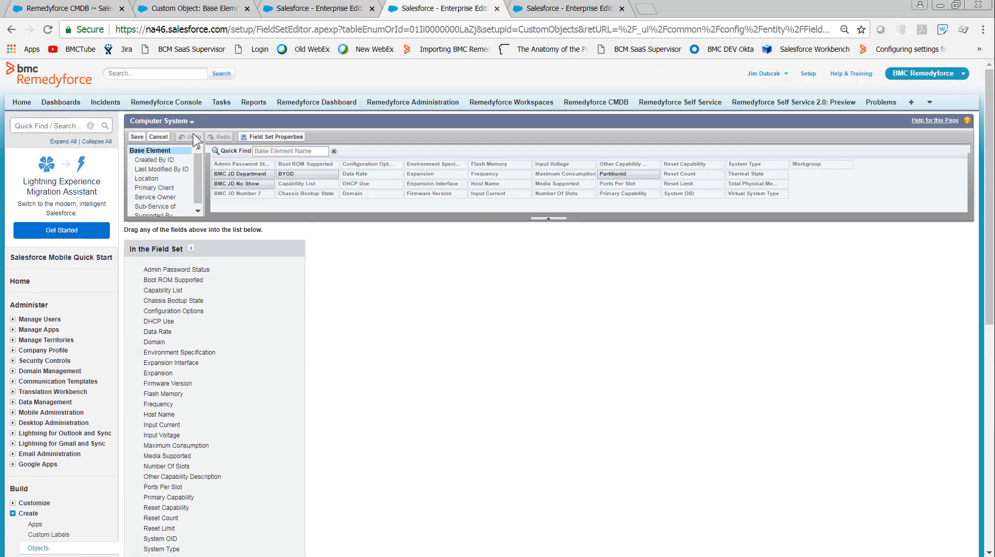
scroll(348, 348, down, 3)
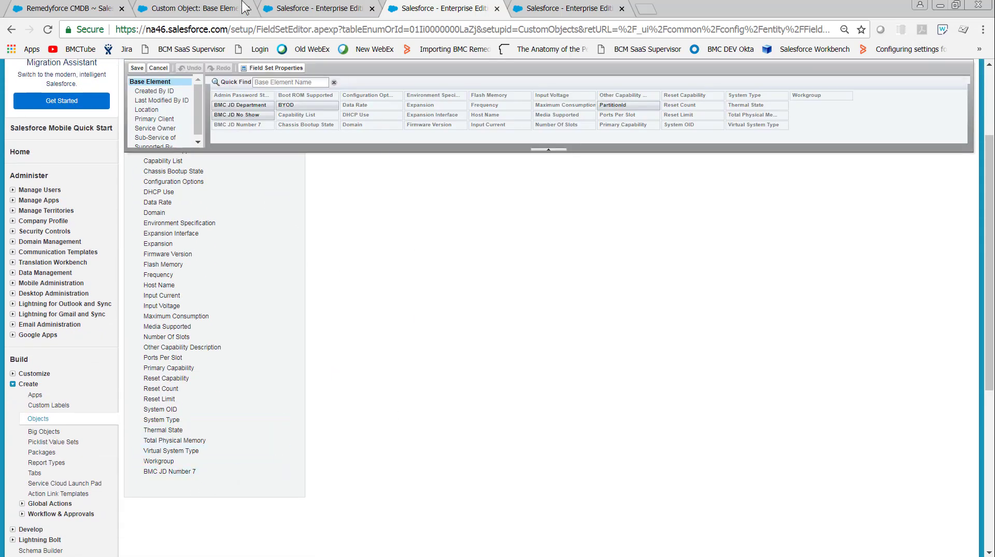
Step: Widen the BMC JD Department column in the System asset edit grid and compare the grid's columns with the Base Element field set
click(83, 8)
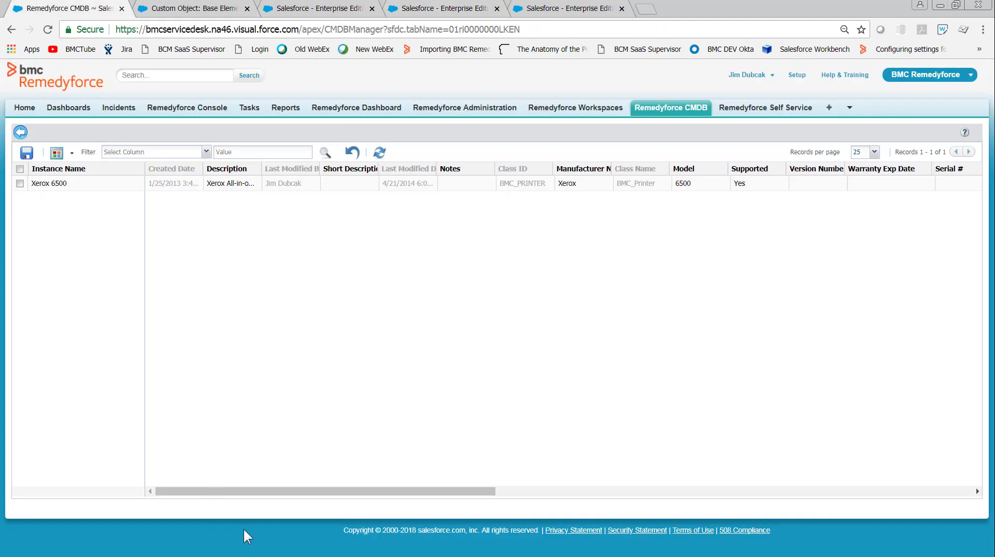
drag(244, 490, 752, 537)
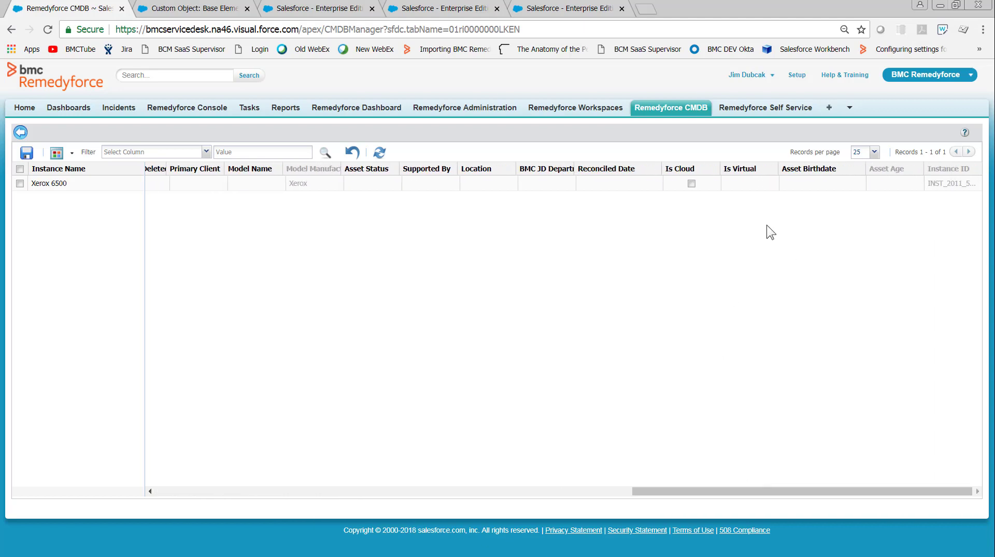
drag(575, 169, 605, 170)
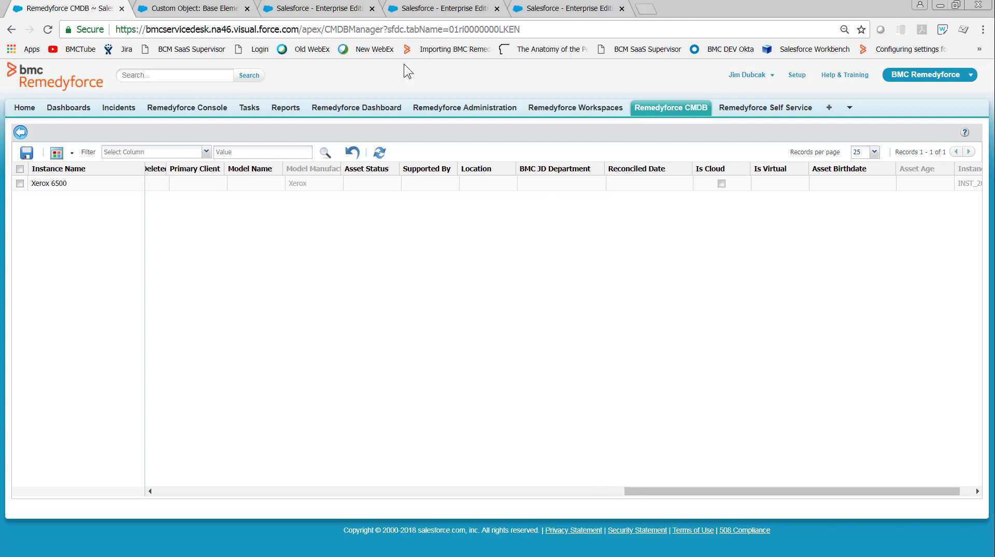
click(319, 9)
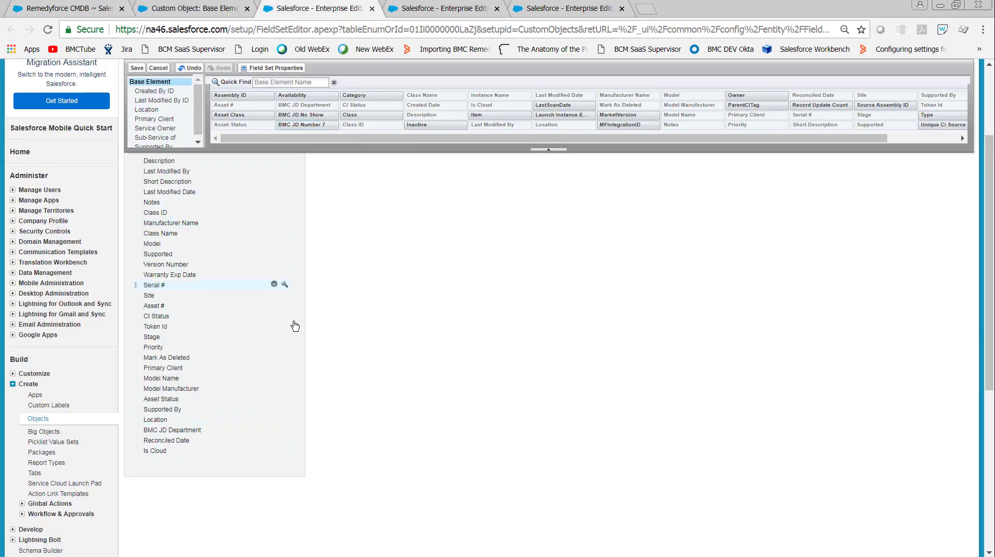
scroll(291, 326, up, 3)
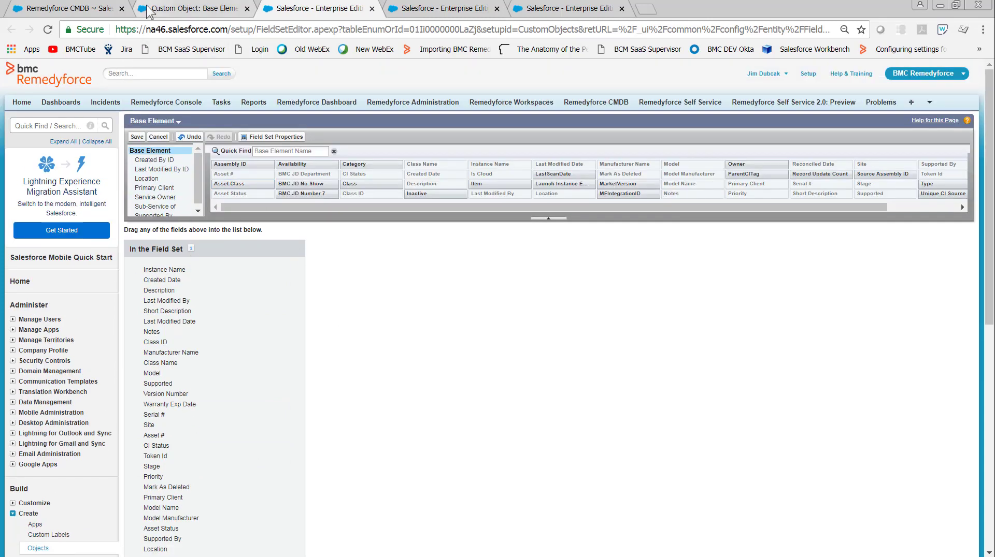
click(59, 9)
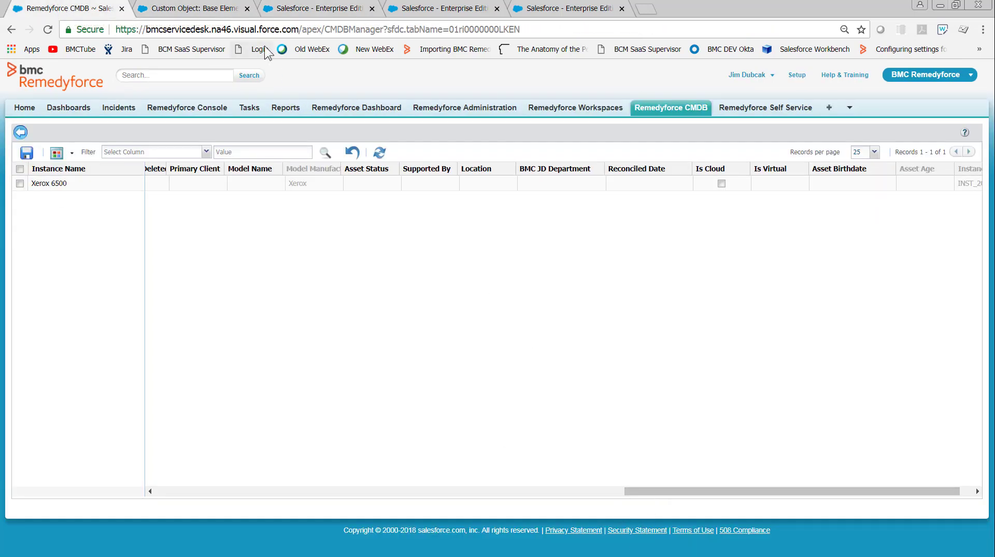
Step: Return to the asset classes, check the Asset Common Attributes field set, and reopen the System class in the multi-record edit grid
click(20, 132)
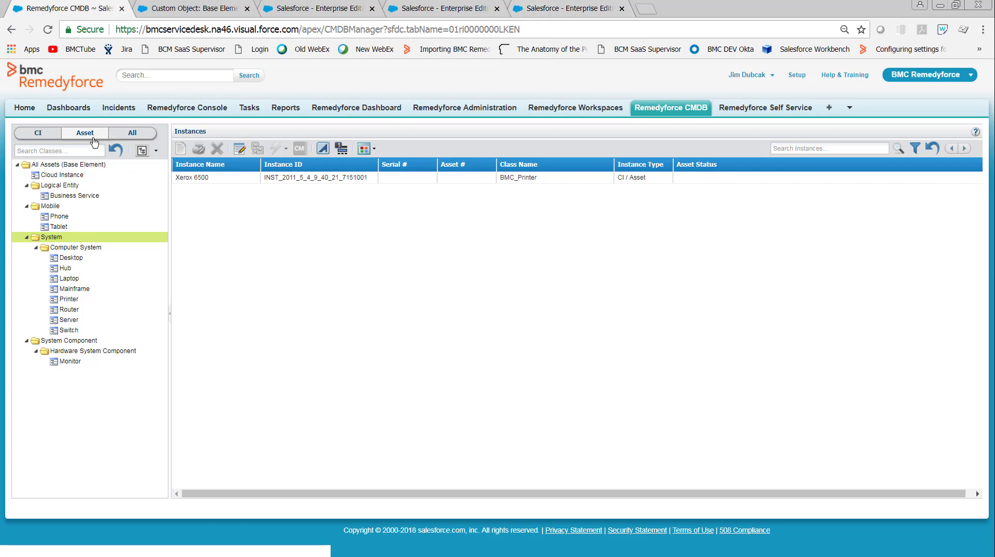
click(555, 11)
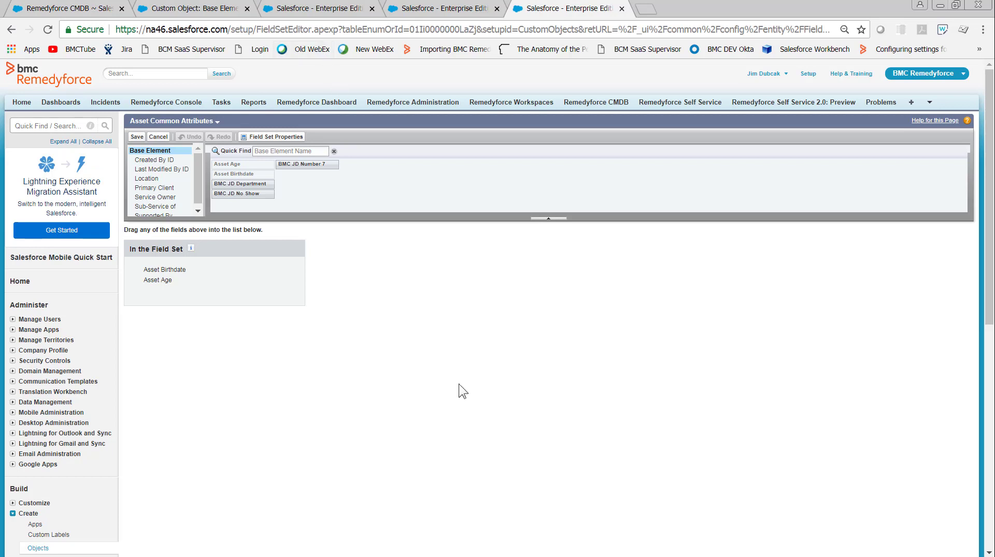
click(58, 9)
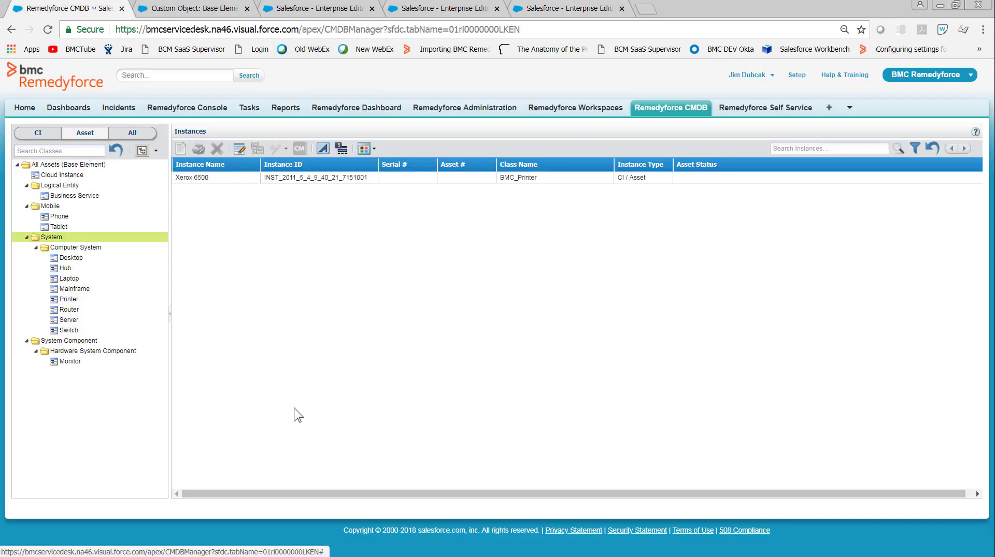
click(240, 150)
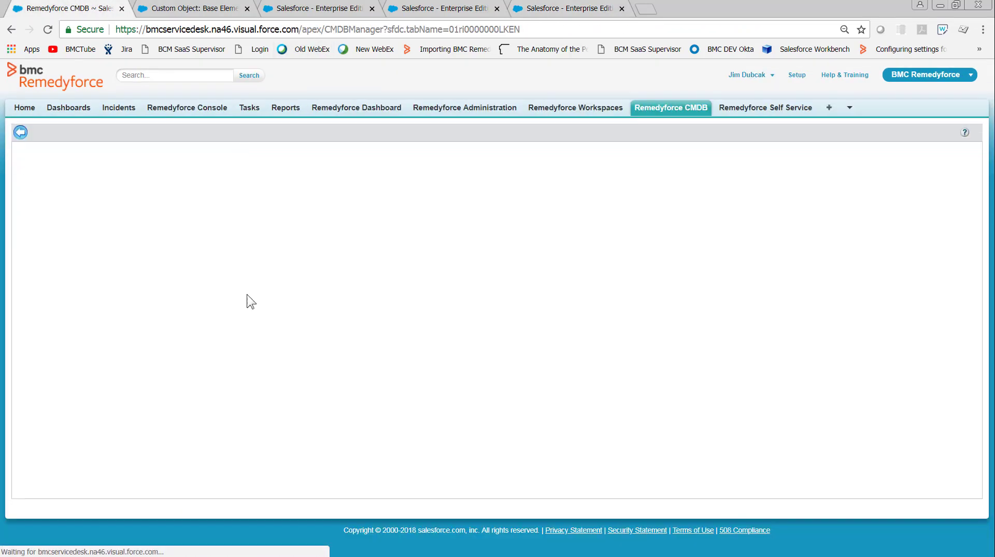